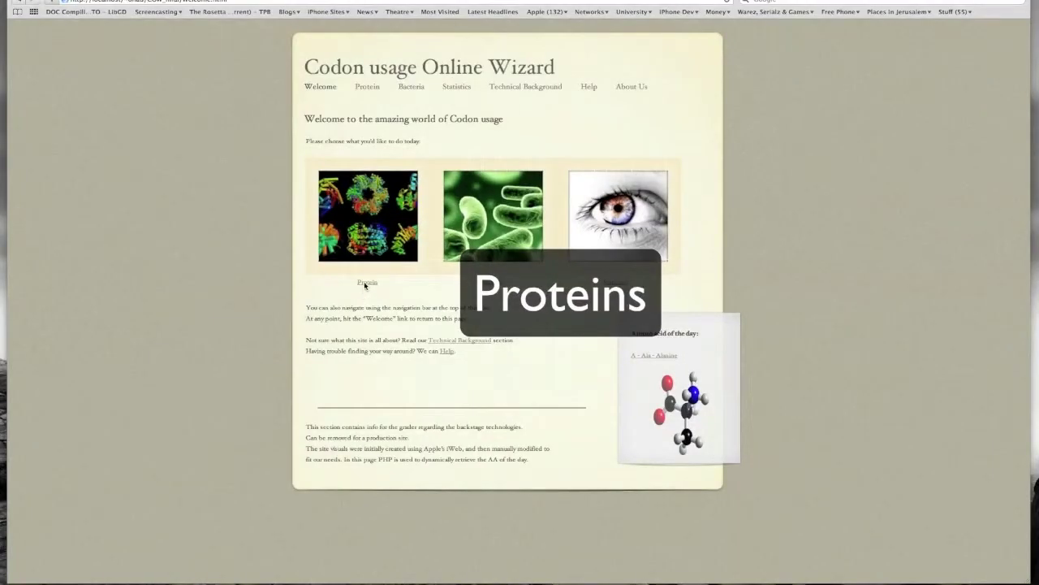
- On the protein search, try normalized values, then set Normalized back to No
click(366, 282)
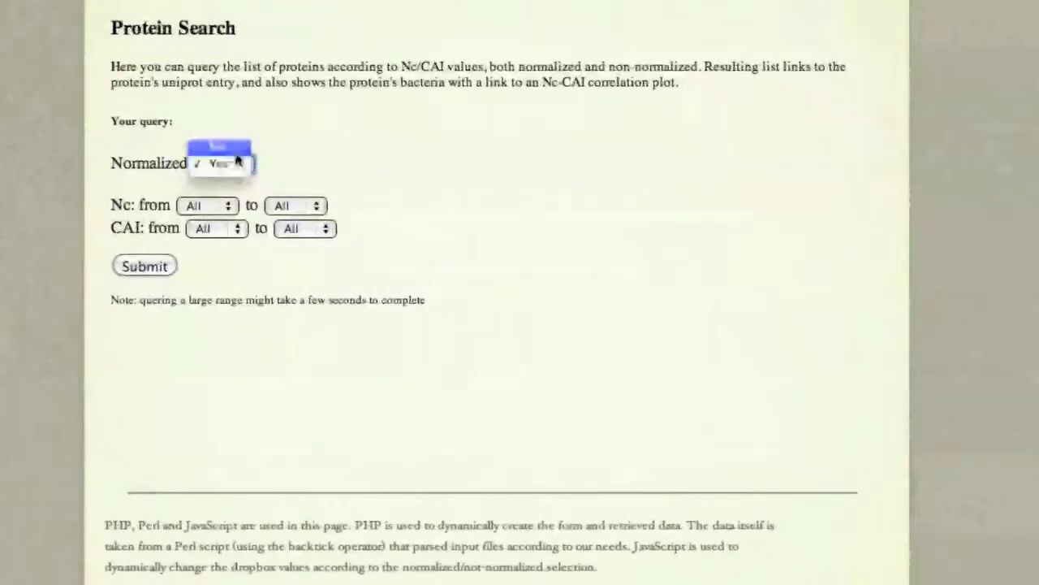
click(271, 151)
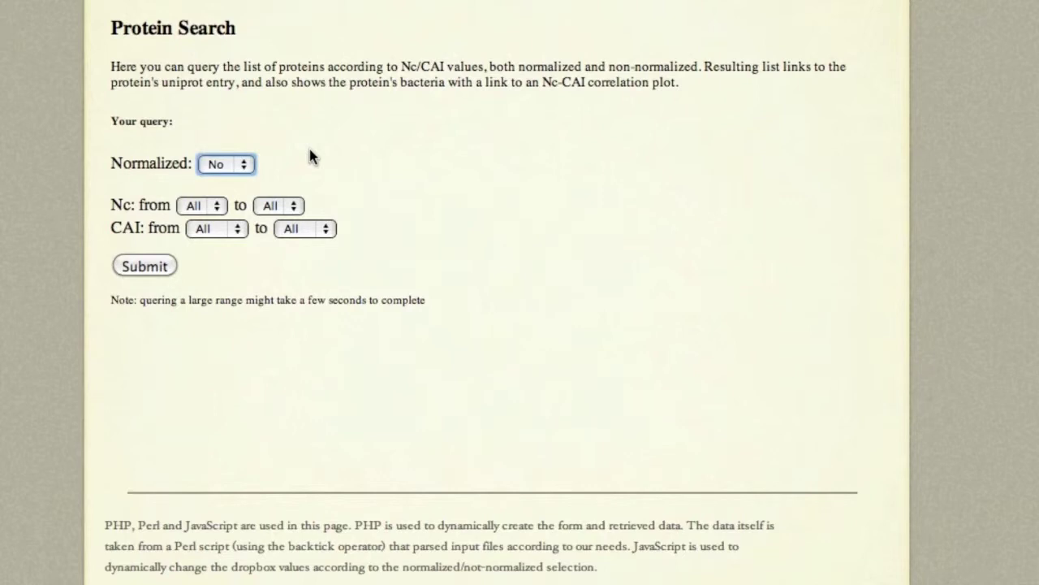
click(242, 165)
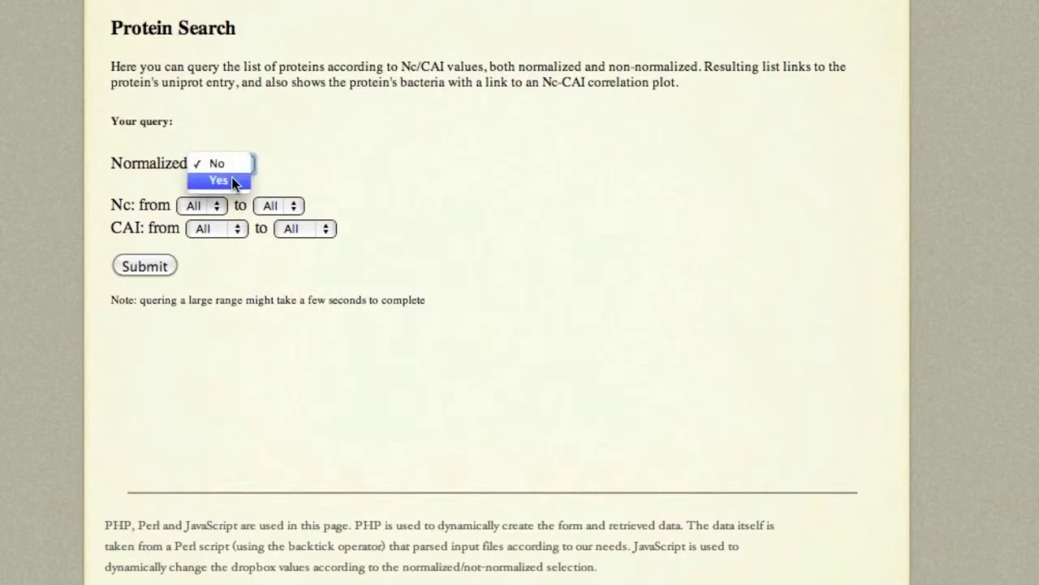
click(225, 180)
click(226, 206)
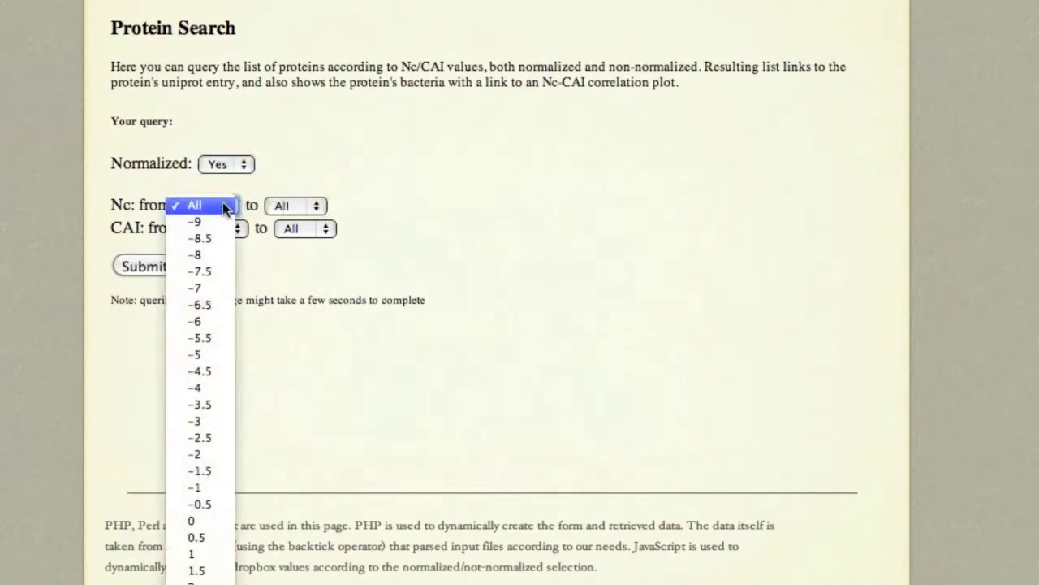
click(226, 206)
click(244, 165)
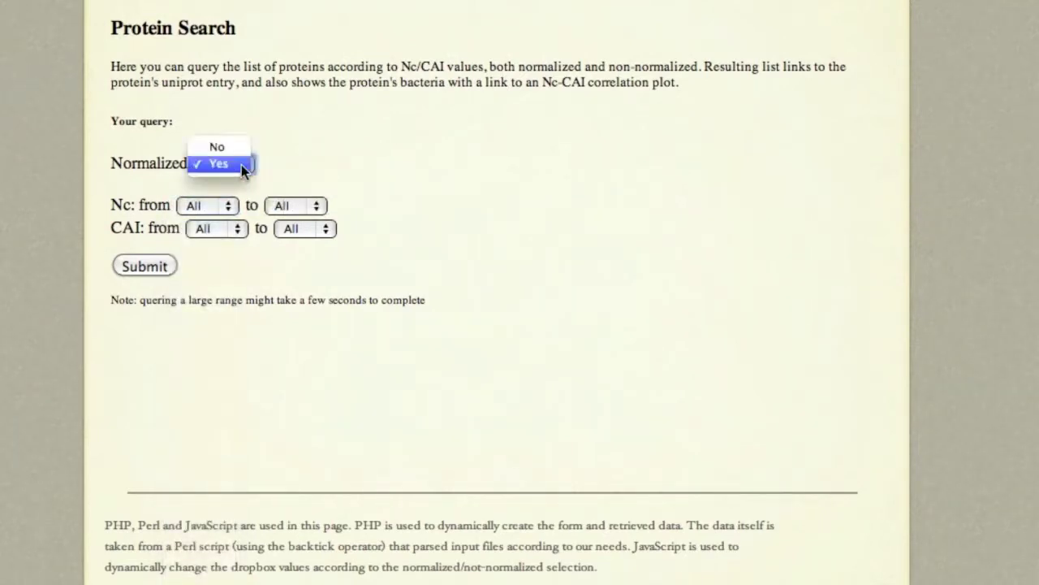
click(233, 147)
- Set the Nc range from 21 to 26 and run the protein query
click(221, 207)
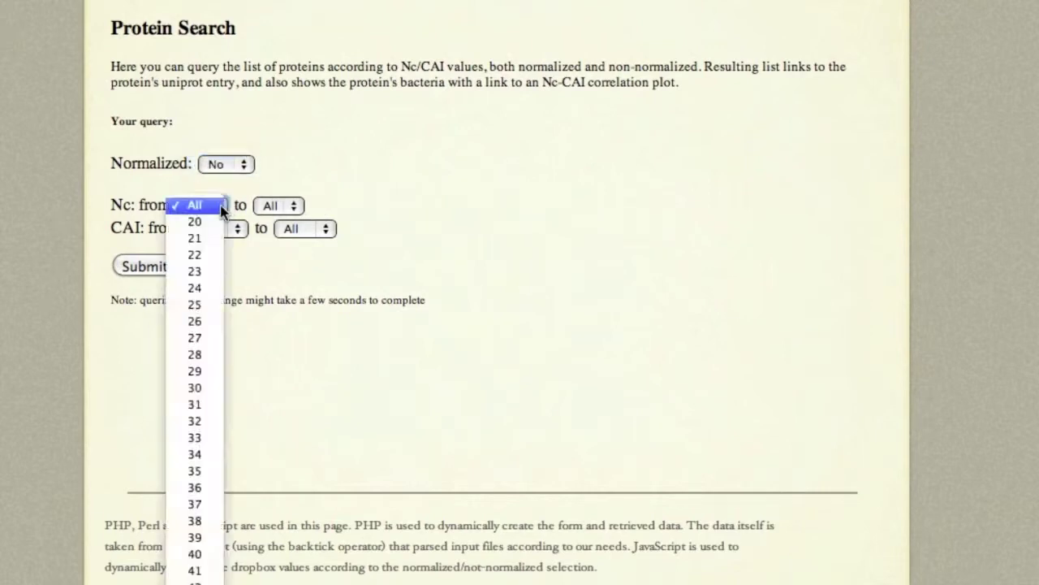
click(195, 238)
click(299, 205)
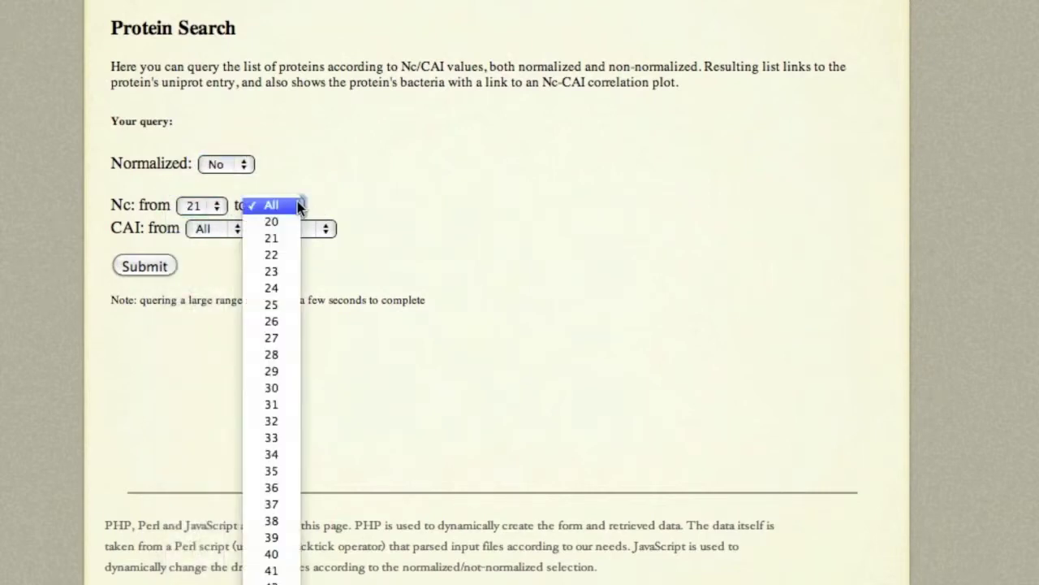
click(280, 320)
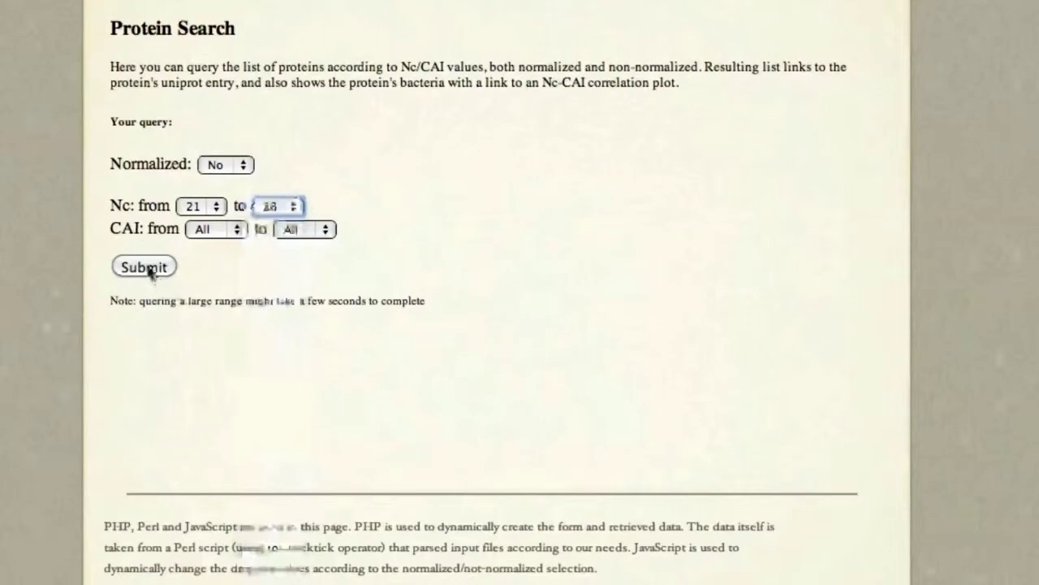
click(148, 268)
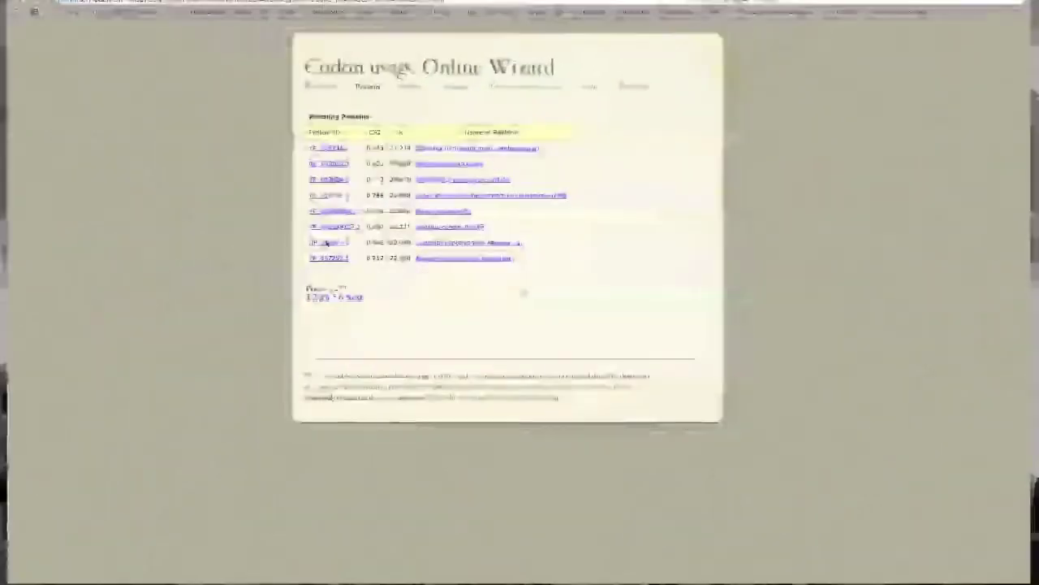
click(329, 150)
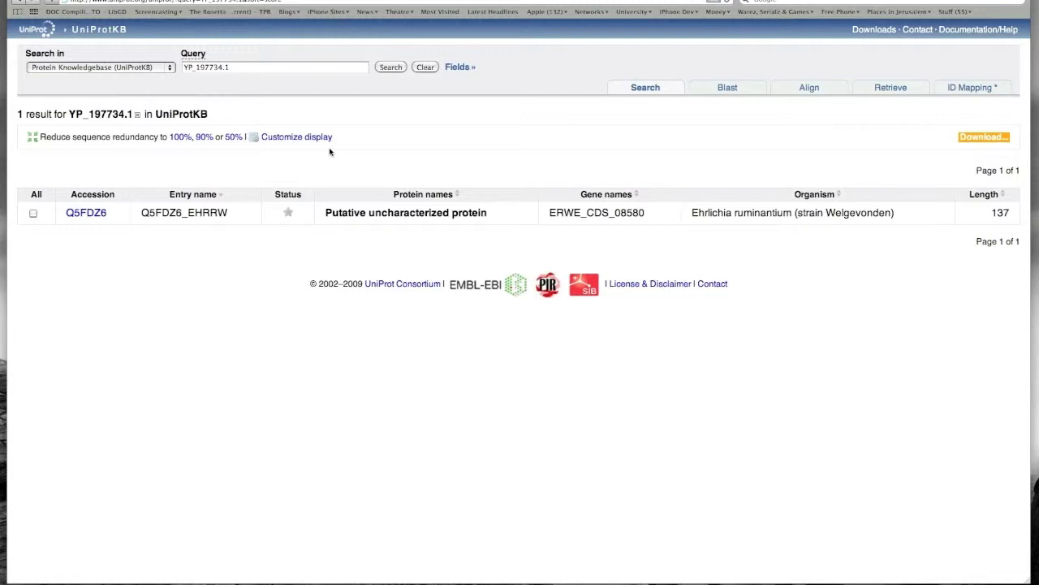
click(19, 2)
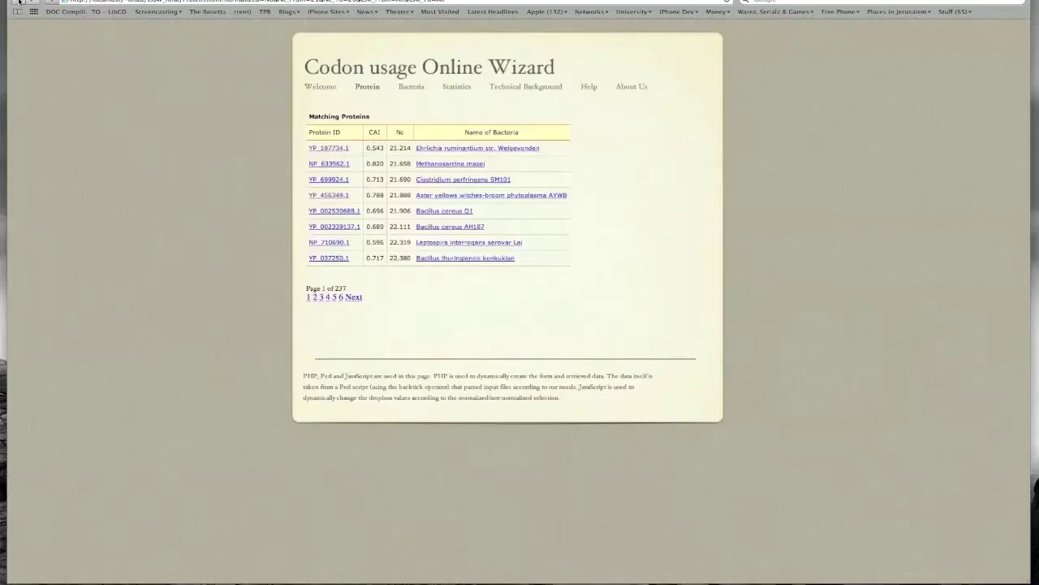
- Show the Nc–CAI plot for Ehrlichia ruminantium Welgevonden
click(469, 150)
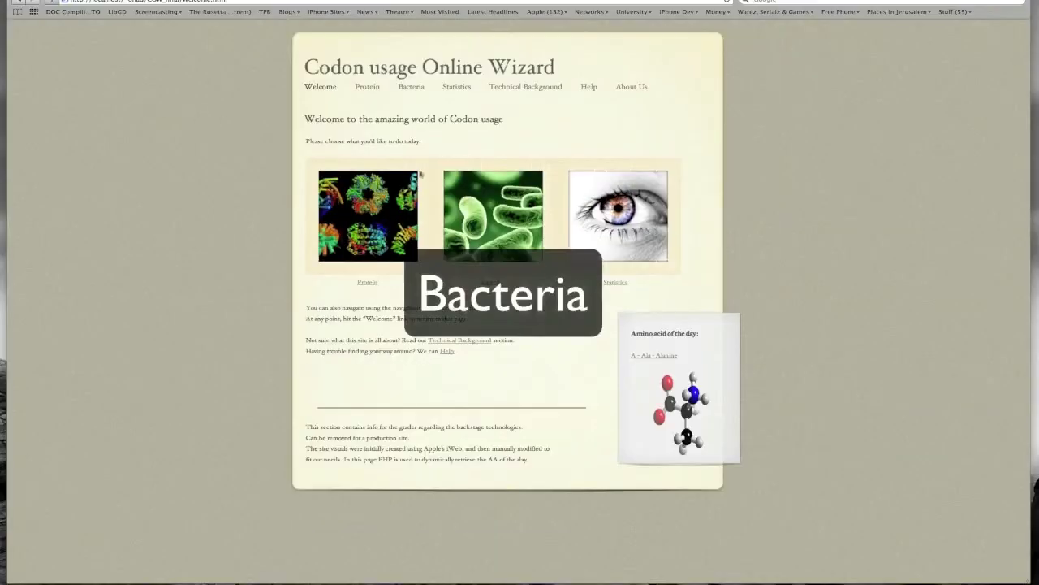
- Go to the Bacteria Search page
click(494, 284)
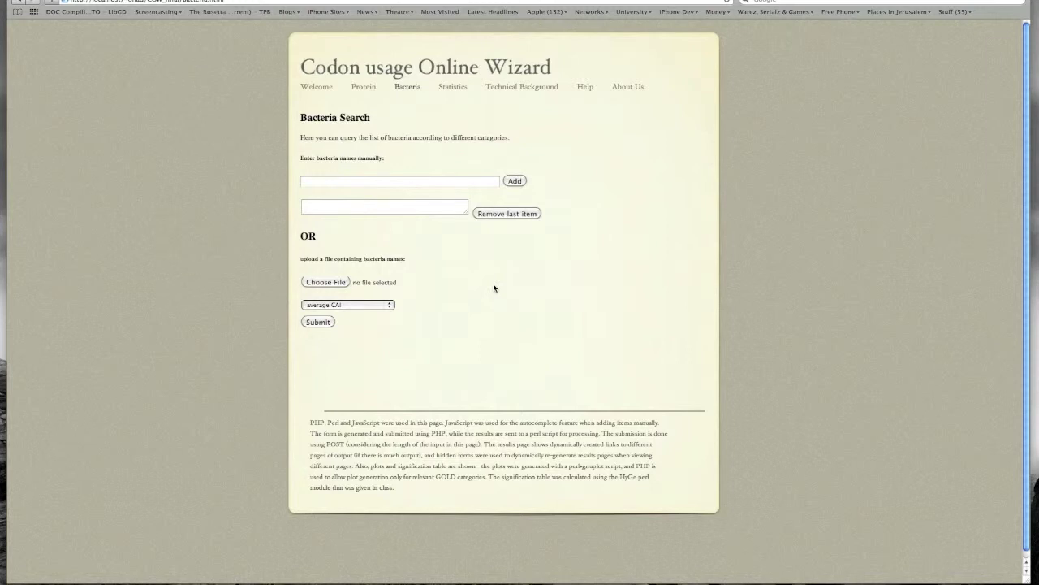
- Add Agrobacterium radiobacter K84 to the bacteria list, keeping average CAI
click(390, 305)
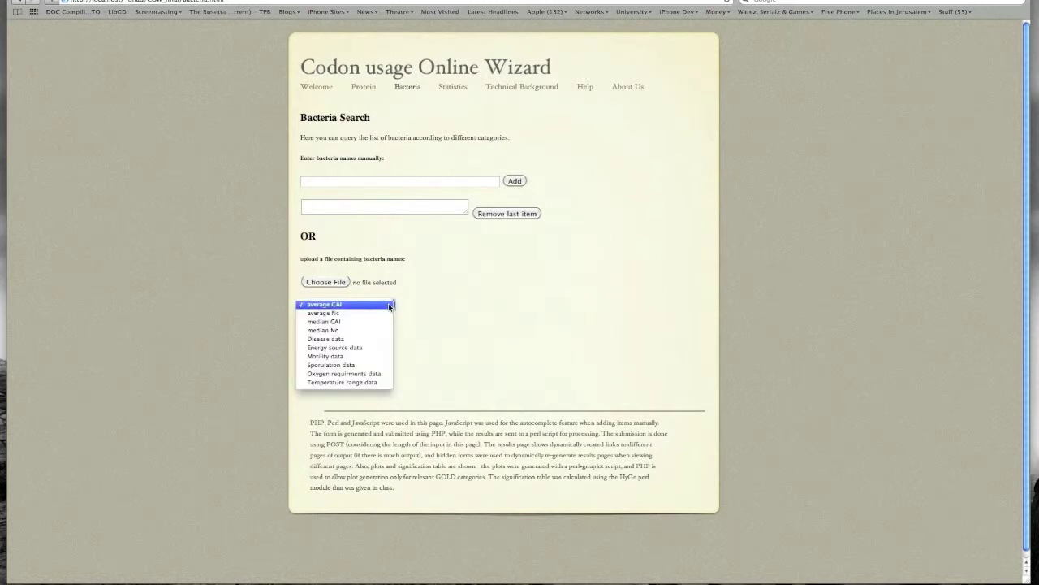
click(419, 184)
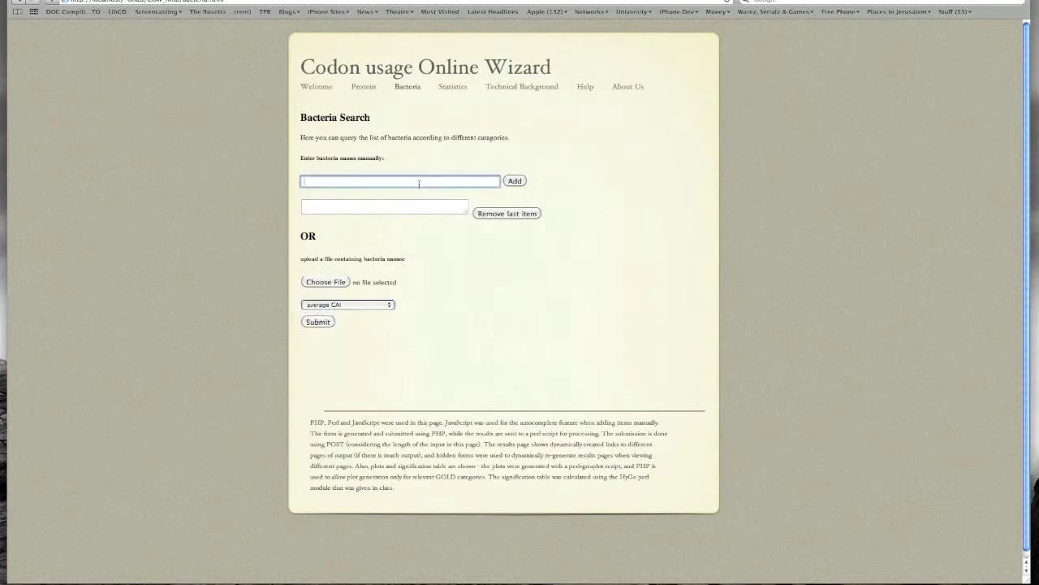
text(a)
click(395, 221)
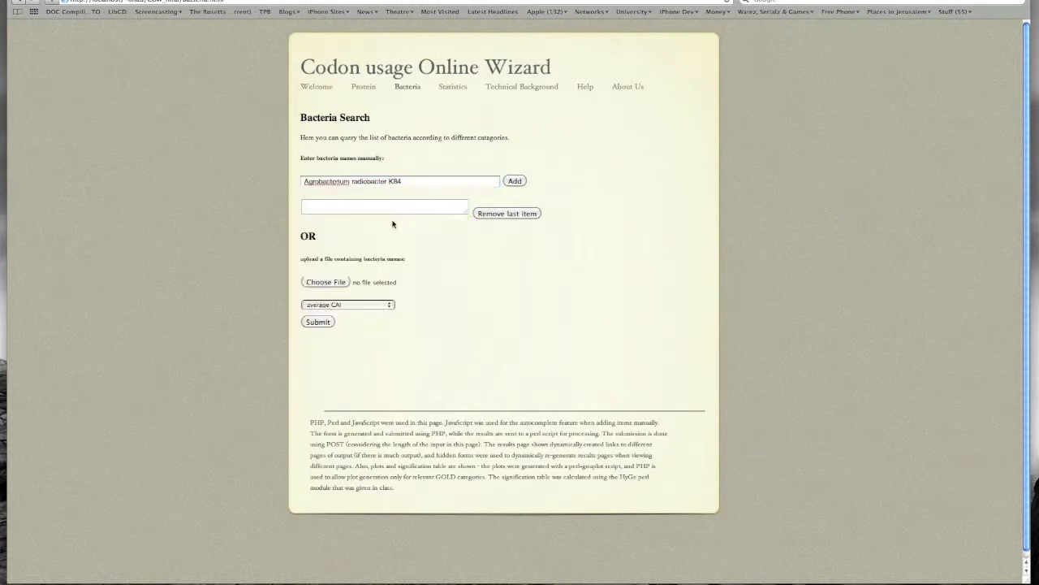
click(514, 180)
- Add Brucella abortus 9-941 and Dinoroseobacter shibae DFL 12 to the bacteria list
click(453, 181)
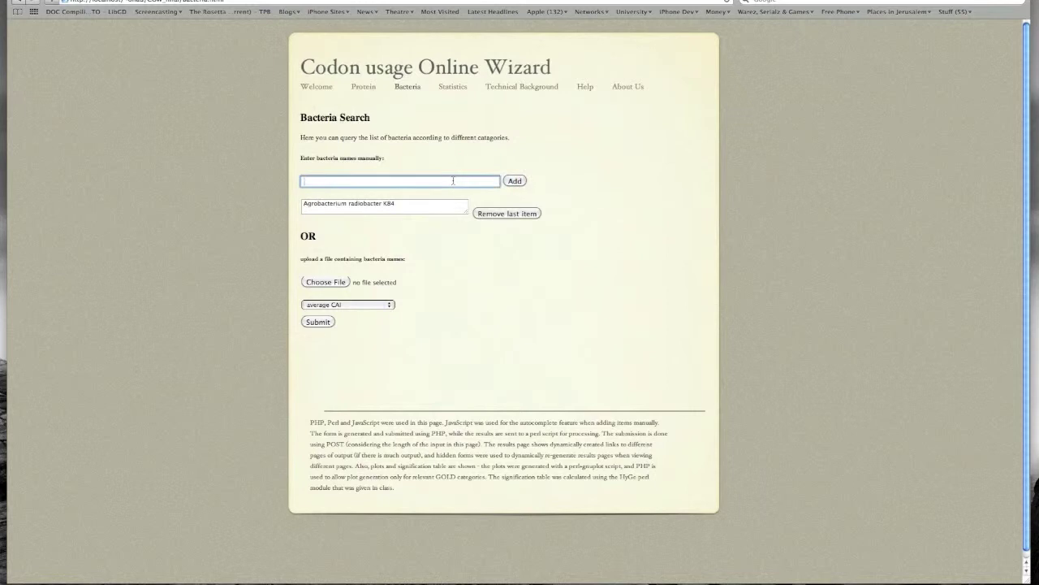
text(b)
click(390, 221)
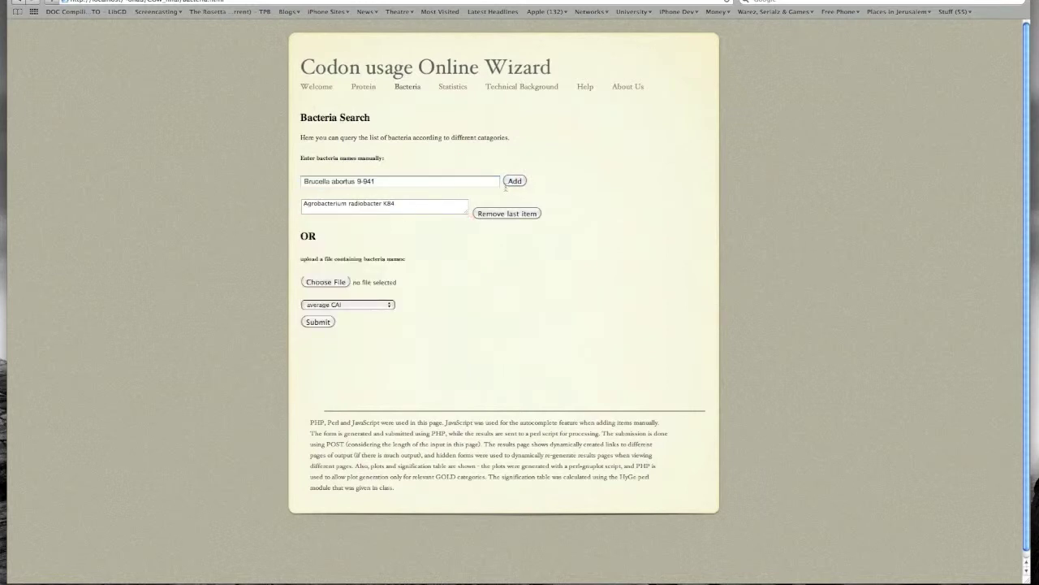
click(512, 182)
click(449, 181)
text(d)
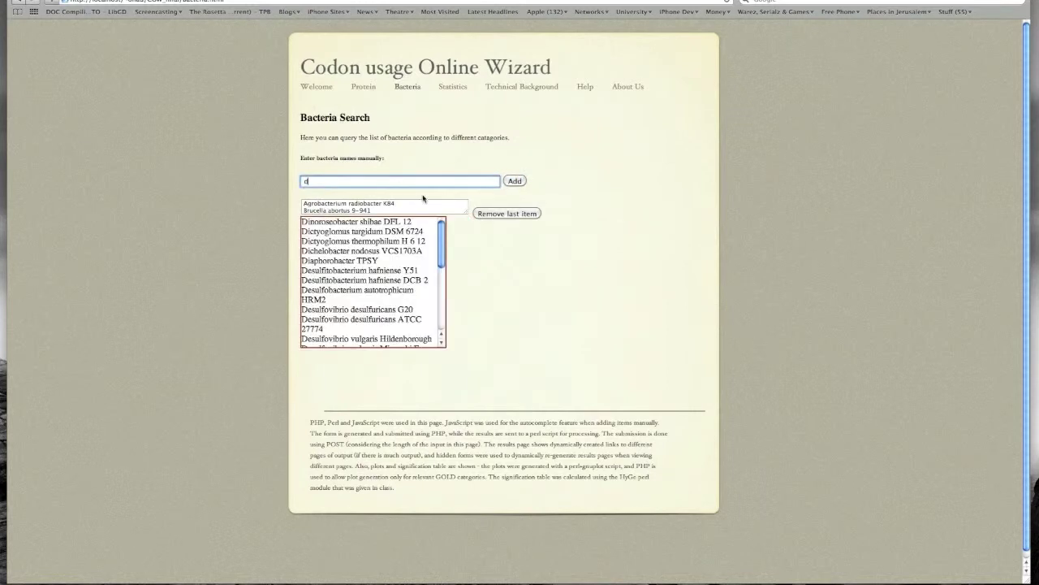
click(404, 223)
click(515, 182)
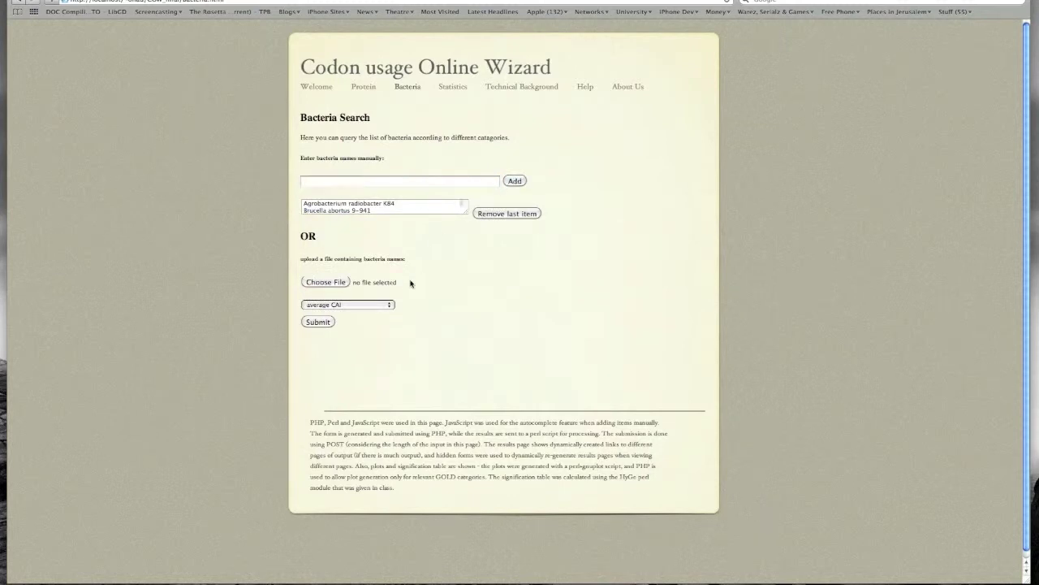
click(330, 283)
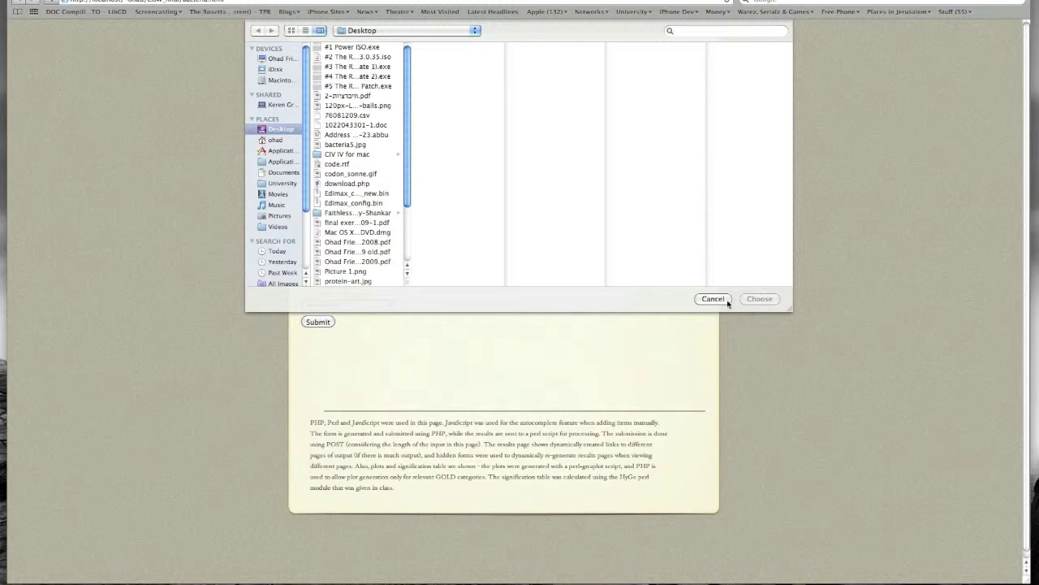
click(713, 299)
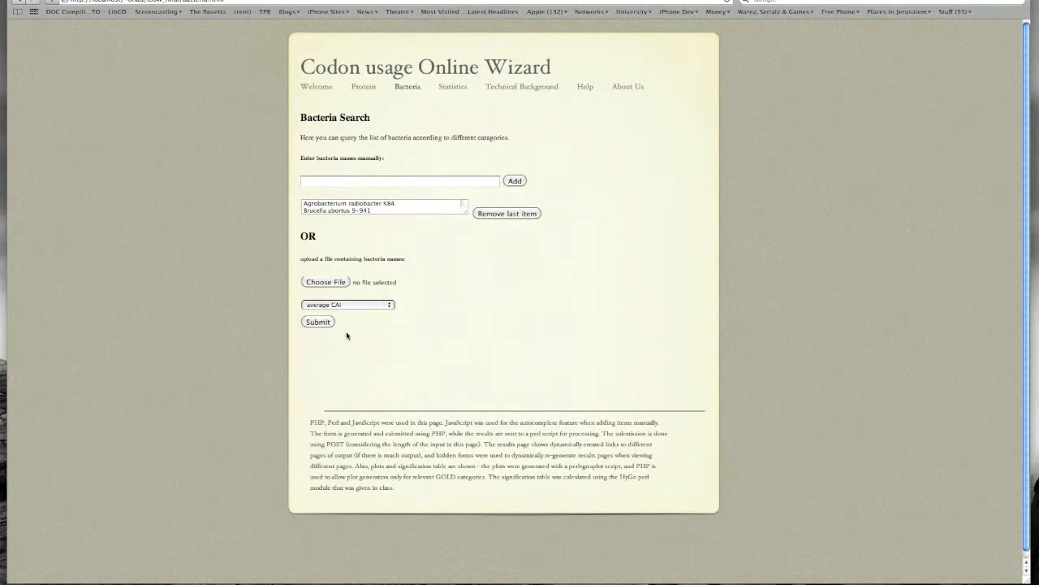
- Run the average CAI bacteria query, then switch the category to Temperature range data
click(324, 323)
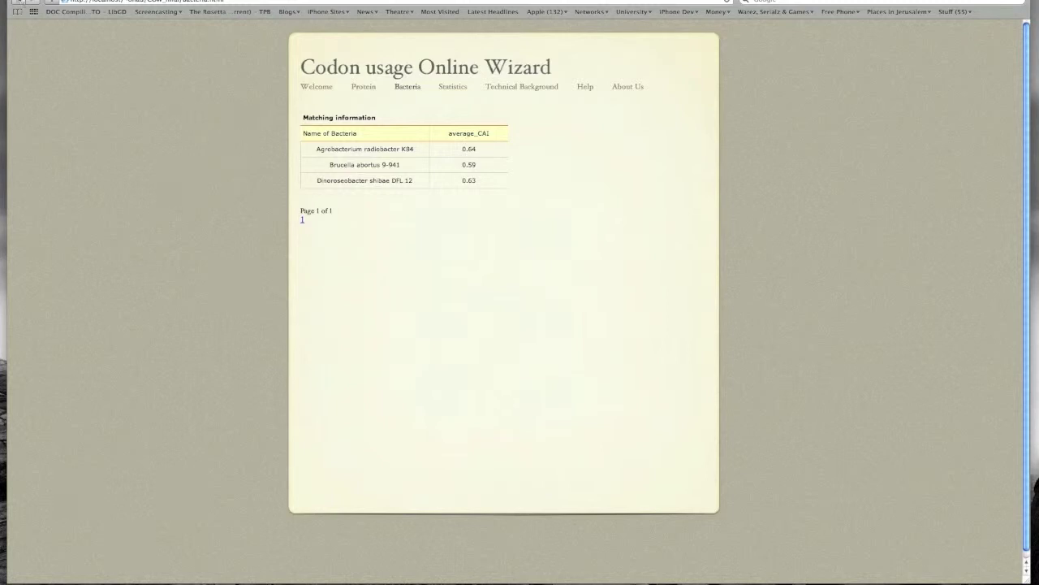
click(18, 2)
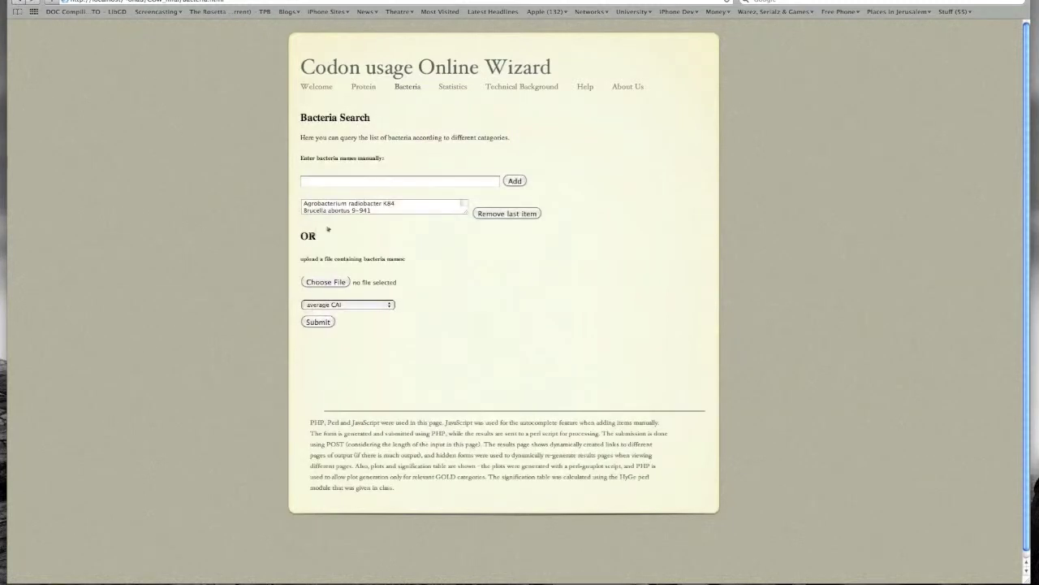
click(346, 304)
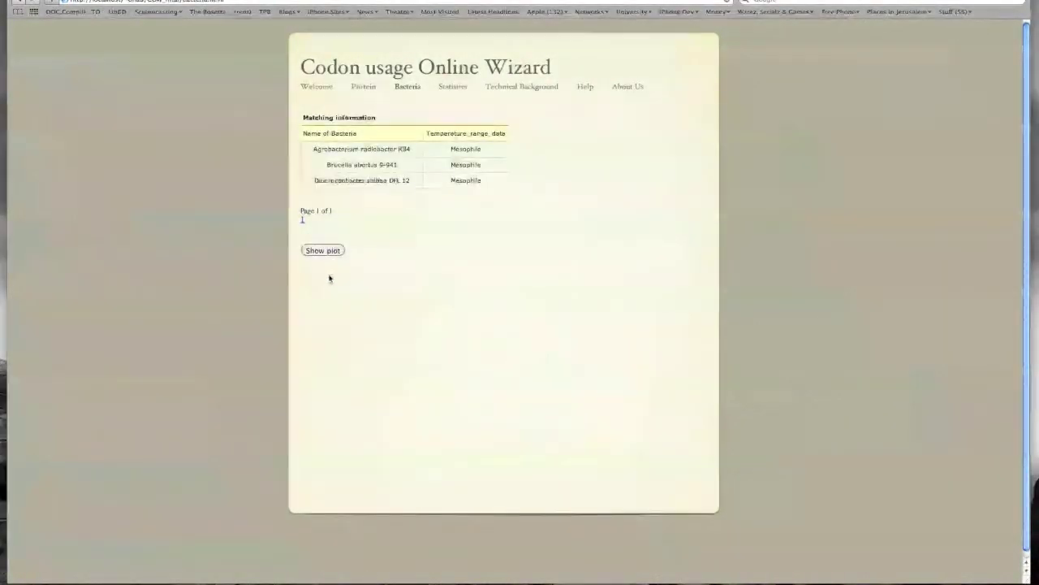
- Show the temperature-range bar chart with its hypergeometric p-value table
click(325, 251)
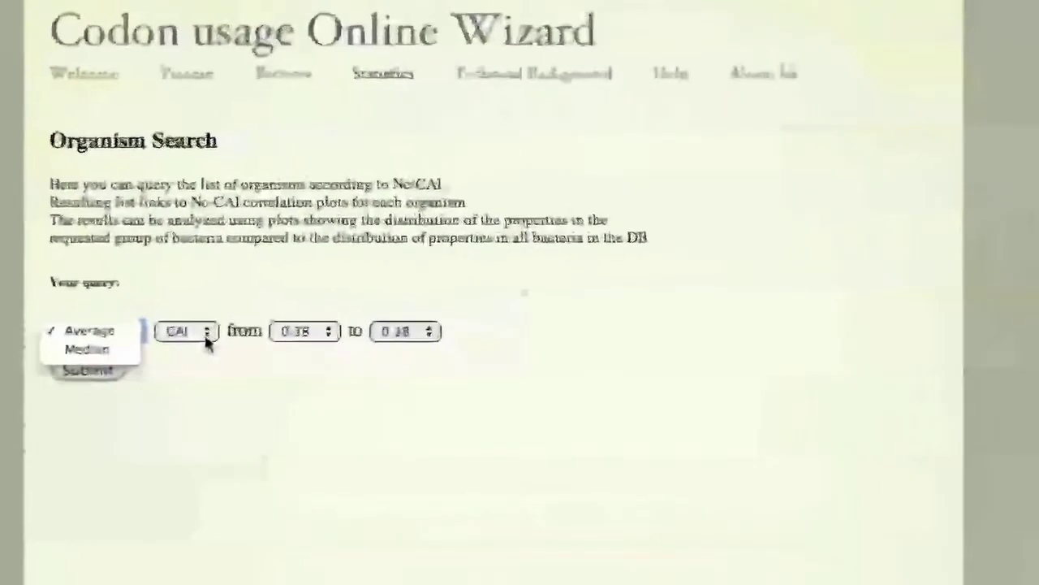
- Query average CAI from 0.38 to 0.45, returning Corynebacterium glutamicum R and two Lactobacillus strains
click(205, 338)
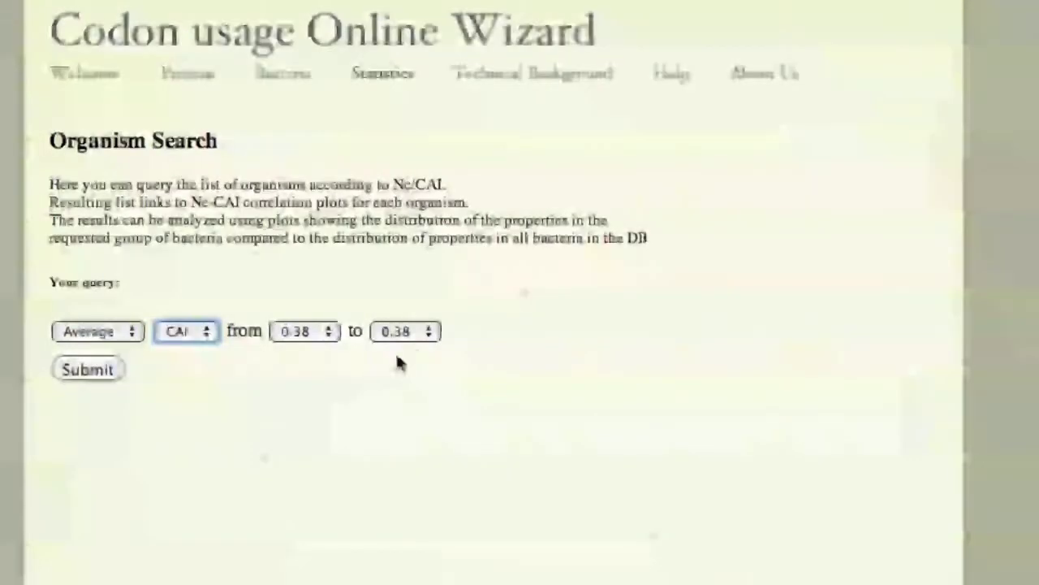
click(435, 333)
click(392, 465)
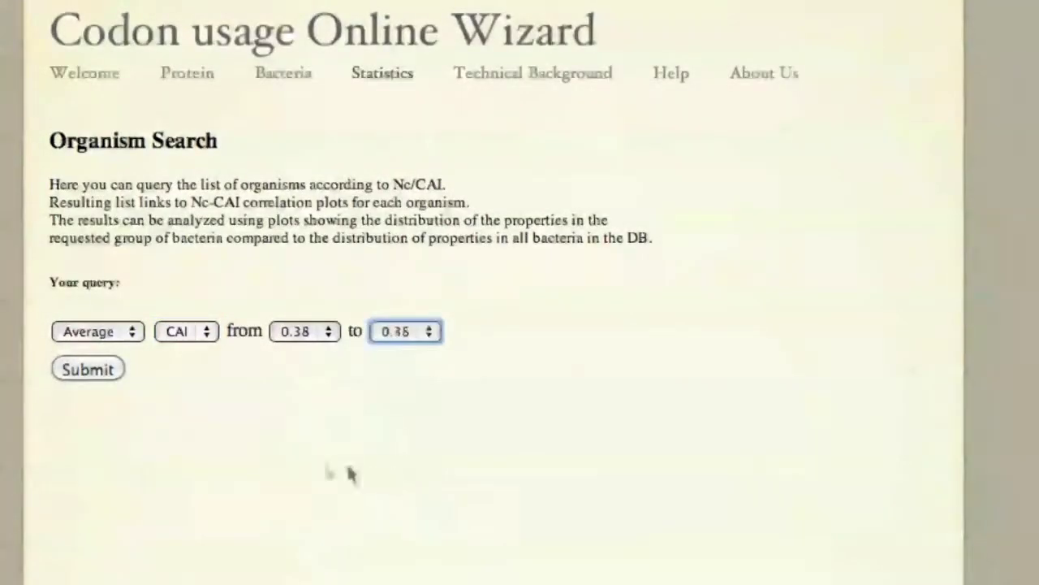
click(85, 370)
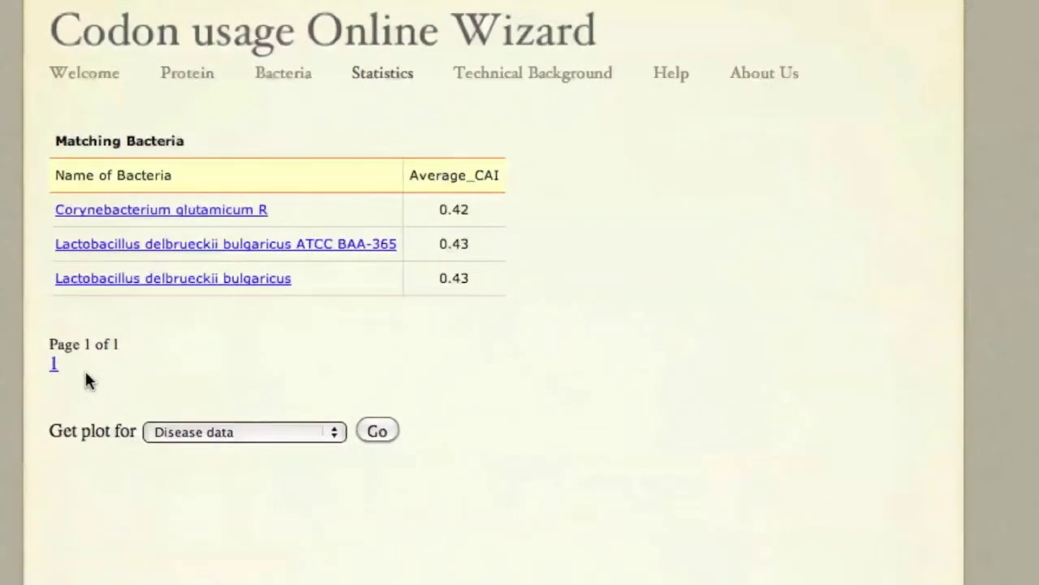
click(215, 213)
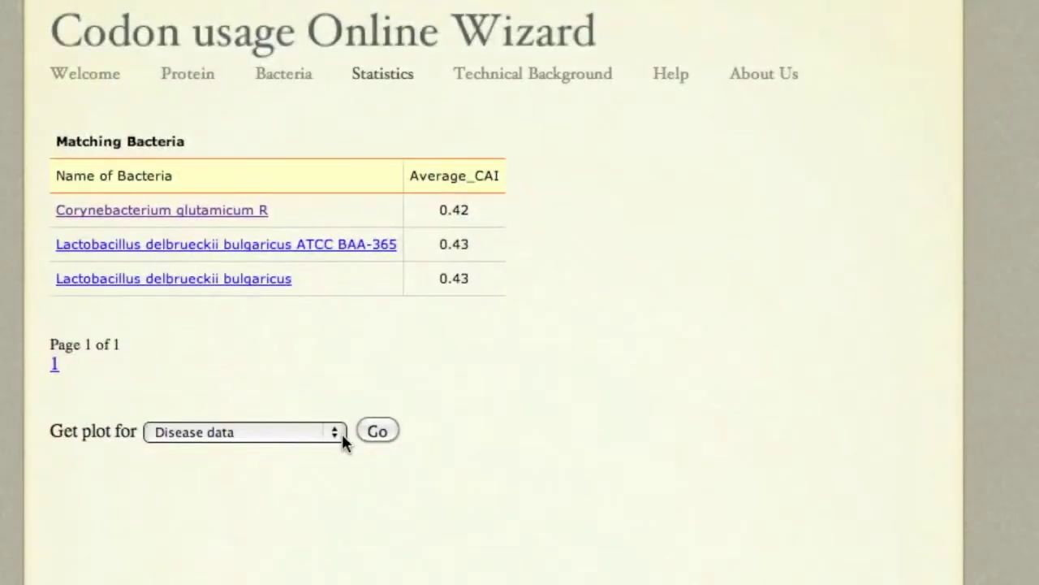
click(342, 434)
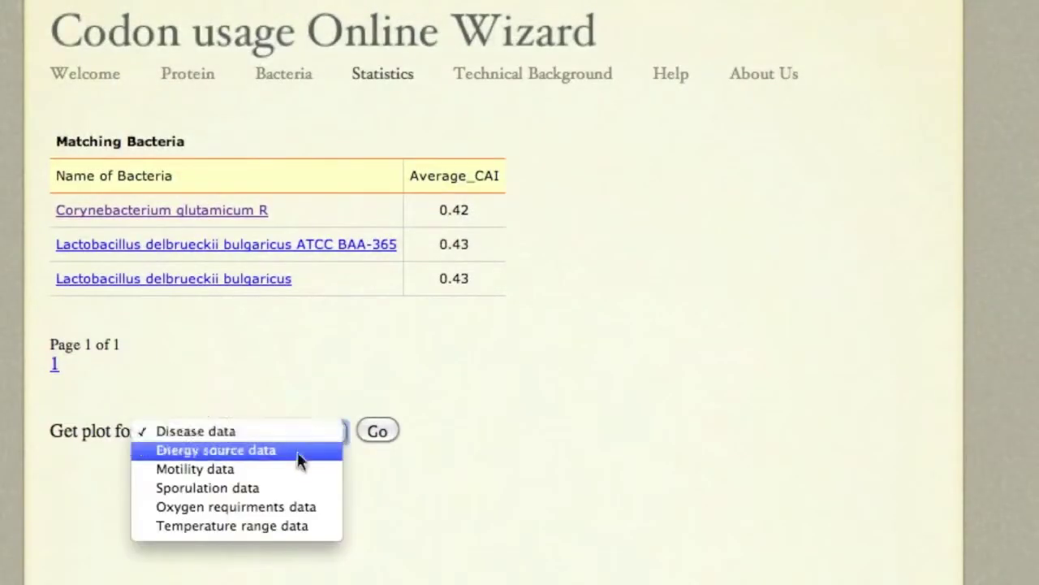
click(406, 508)
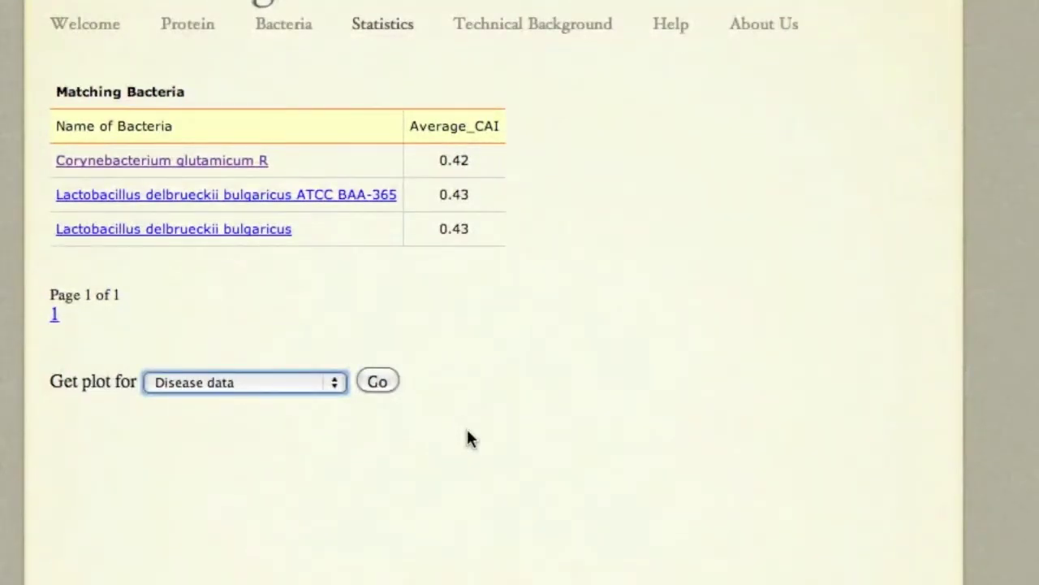
- Visit Welcome, Protein, Bacteria, Statistics, Technical Background, and finally About Us
click(151, 73)
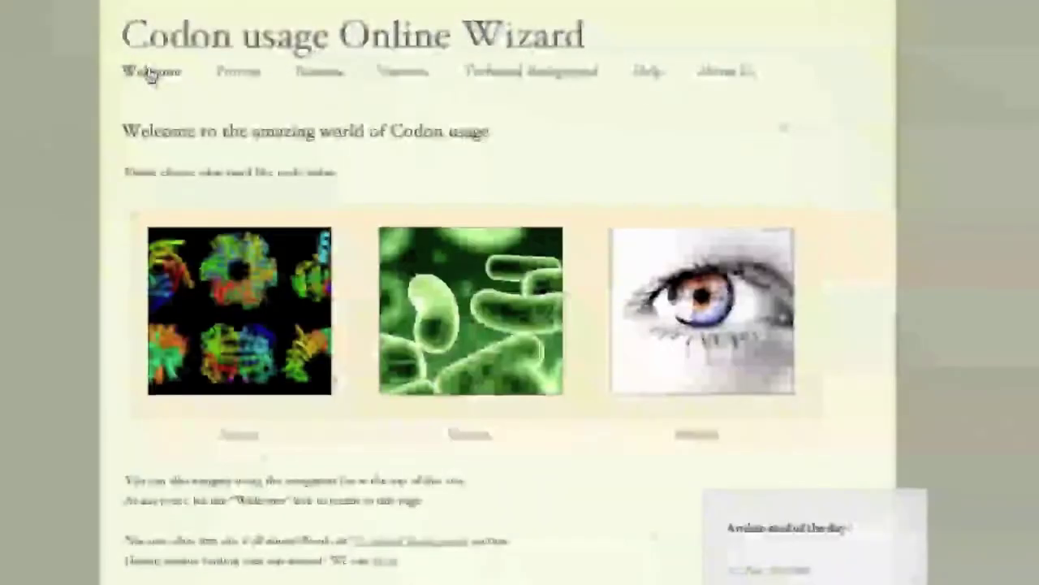
click(237, 75)
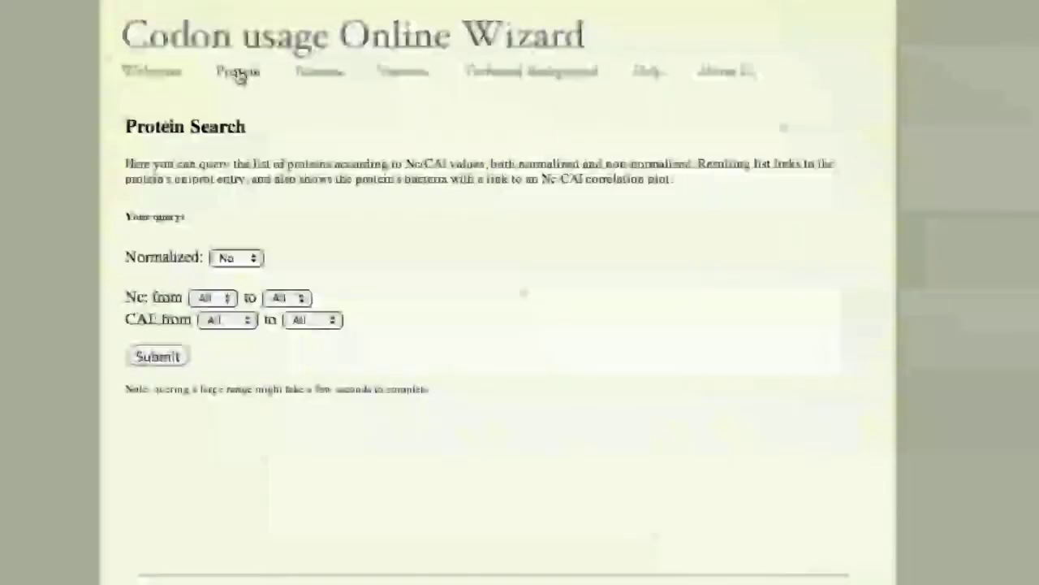
click(312, 75)
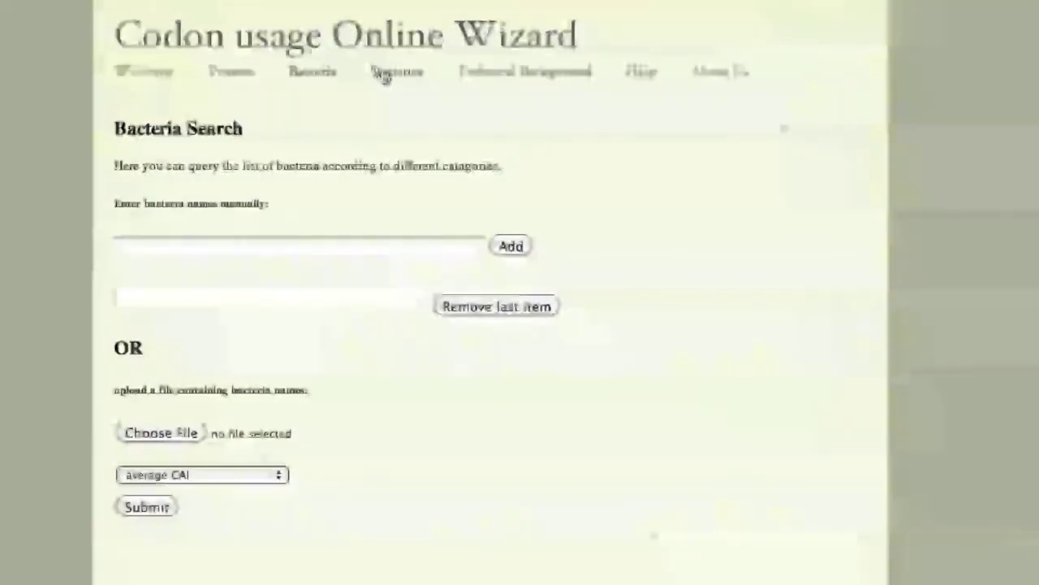
click(383, 74)
click(500, 73)
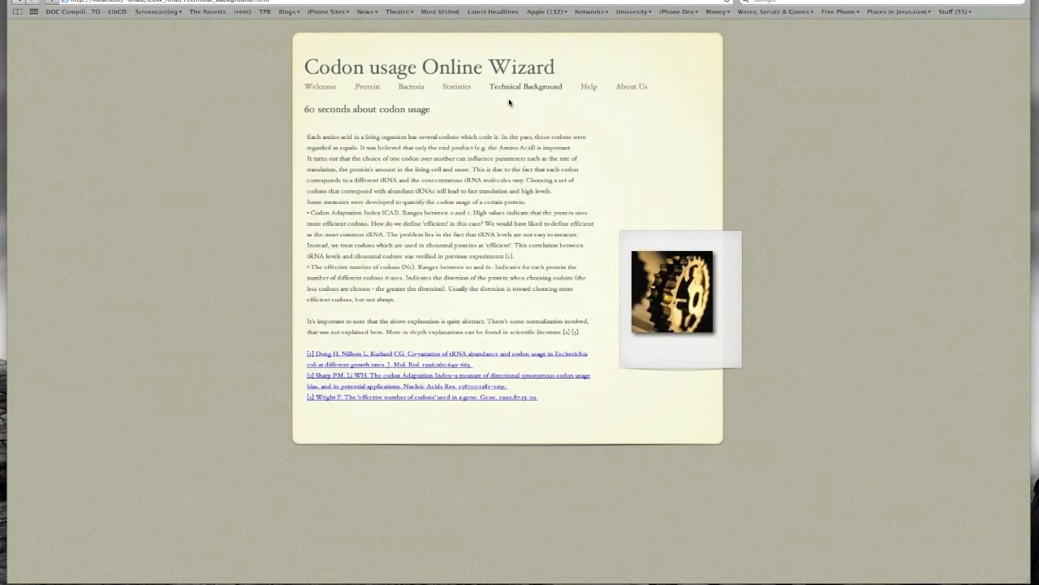
click(633, 87)
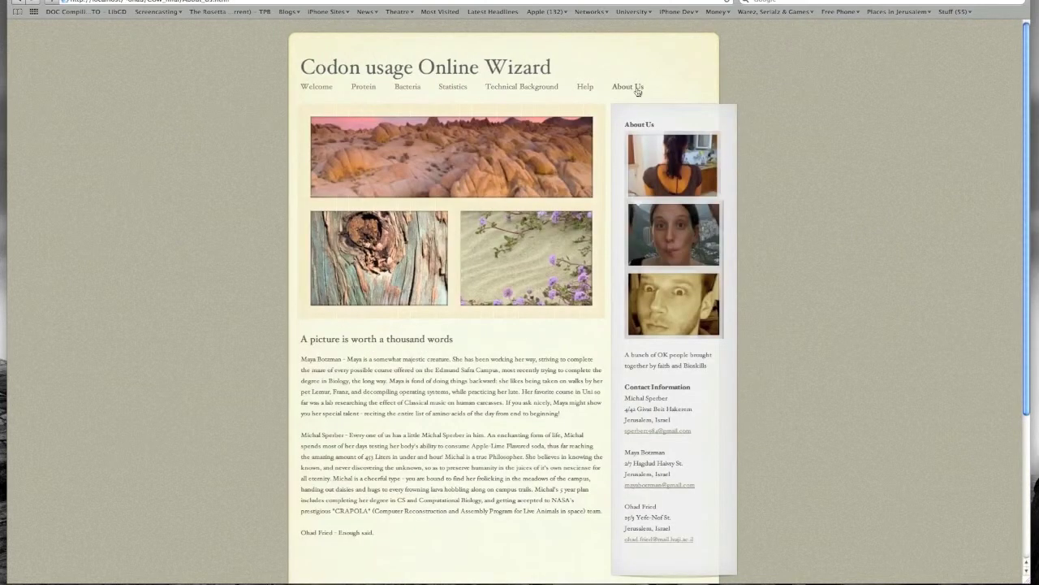